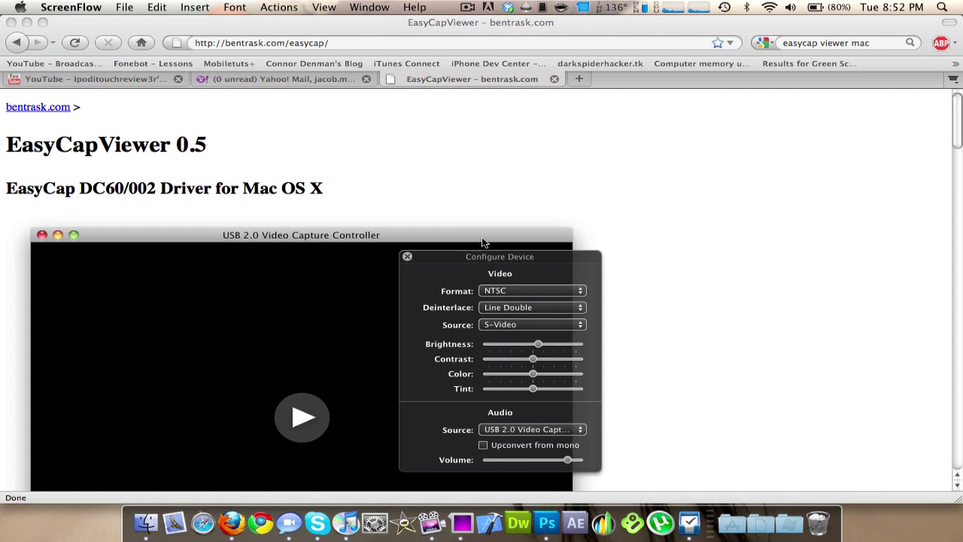
# Step: Look through the EasyCapViewer web page, including its feature list, model support table and download links
pyautogui.scroll(-3, 483, 241)
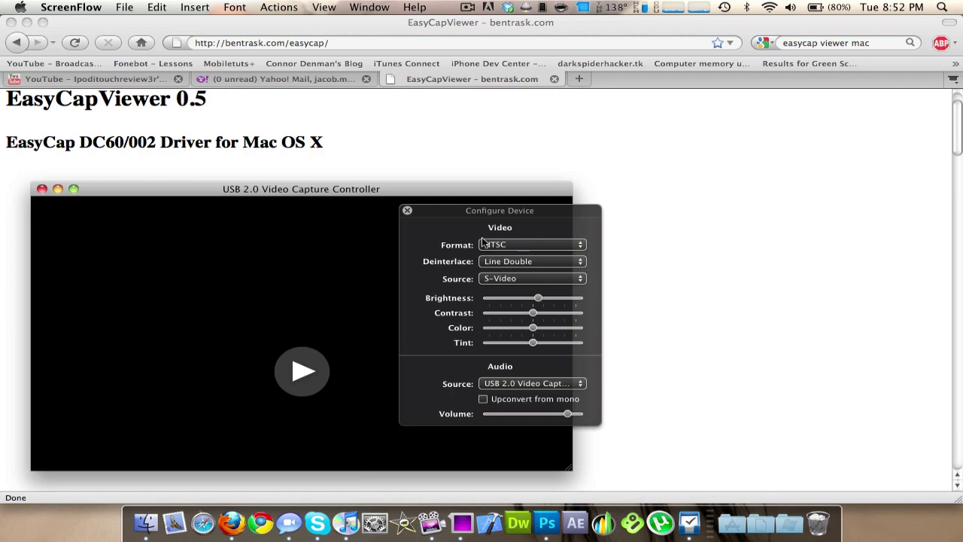
pyautogui.scroll(-15, 483, 241)
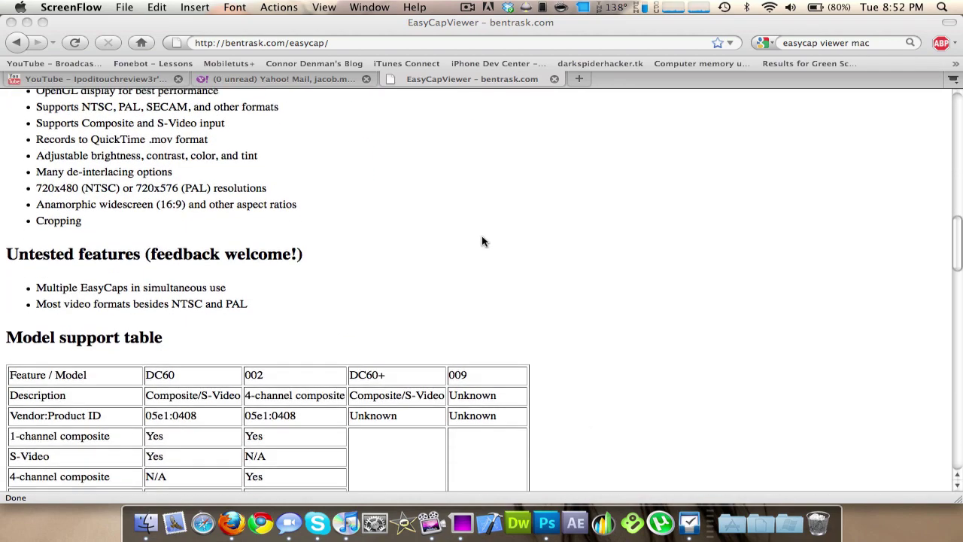
pyautogui.scroll(15, 622, 333)
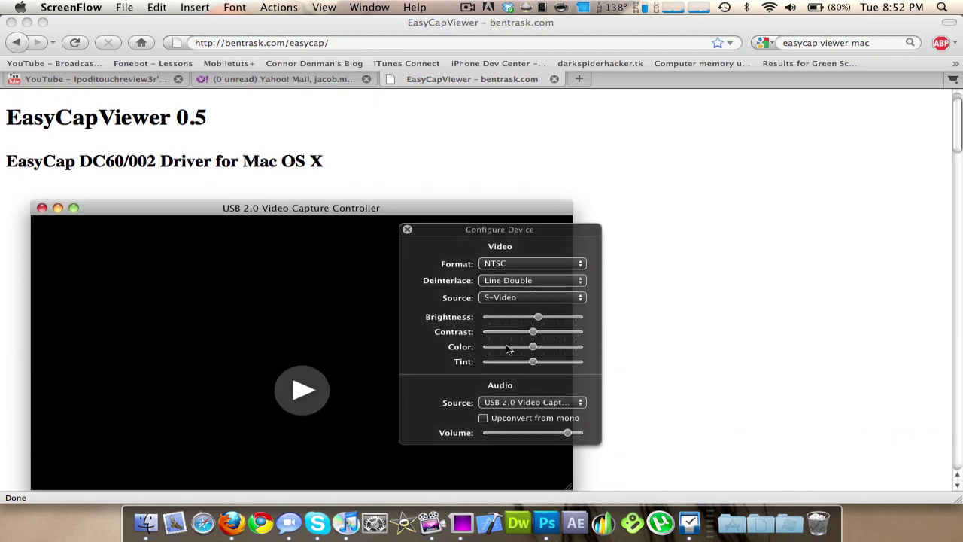
pyautogui.scroll(-8, 508, 350)
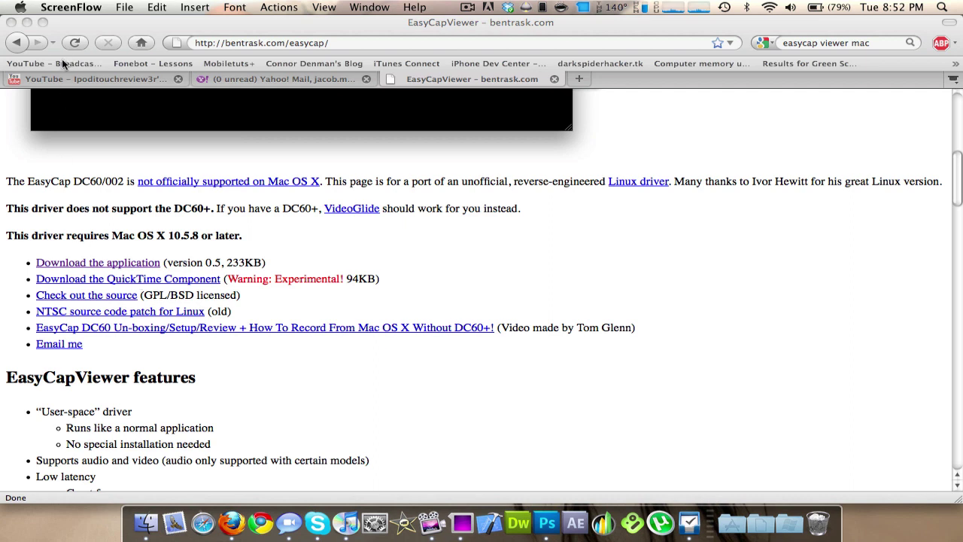
# Step: Minimize the browser window and launch EasyCapViewer from the Applications folder
pyautogui.click(25, 22)
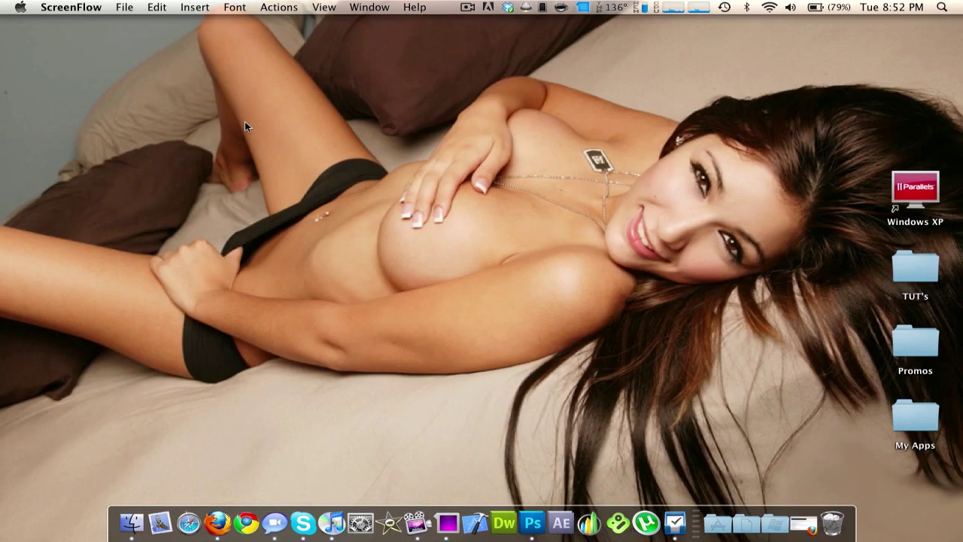
pyautogui.click(717, 524)
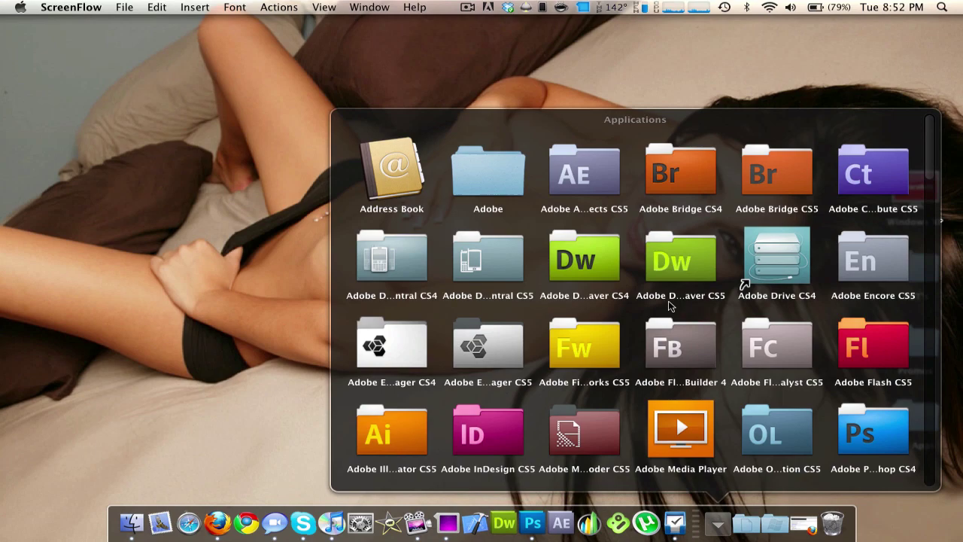
pyautogui.scroll(-15, 695, 298)
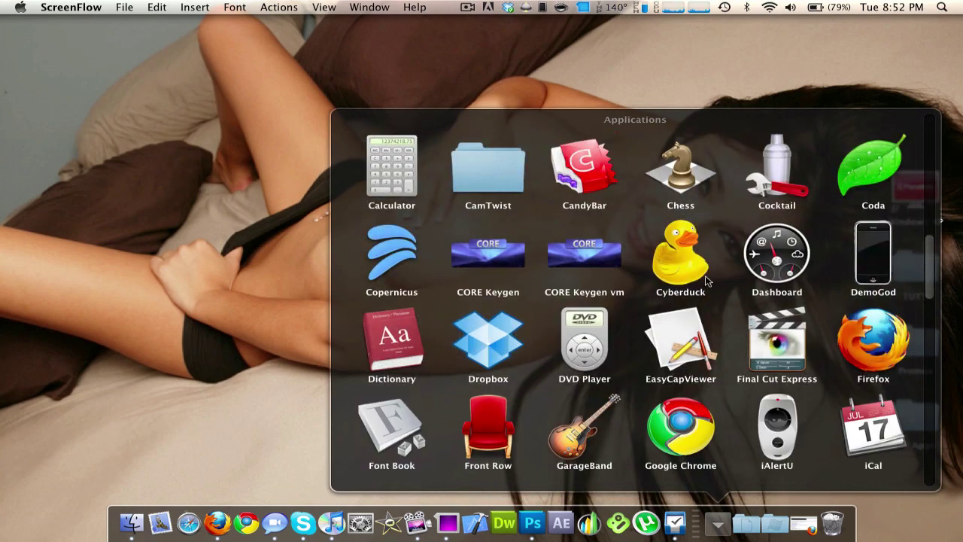
pyautogui.scroll(5, 705, 275)
pyautogui.scroll(-10, 706, 276)
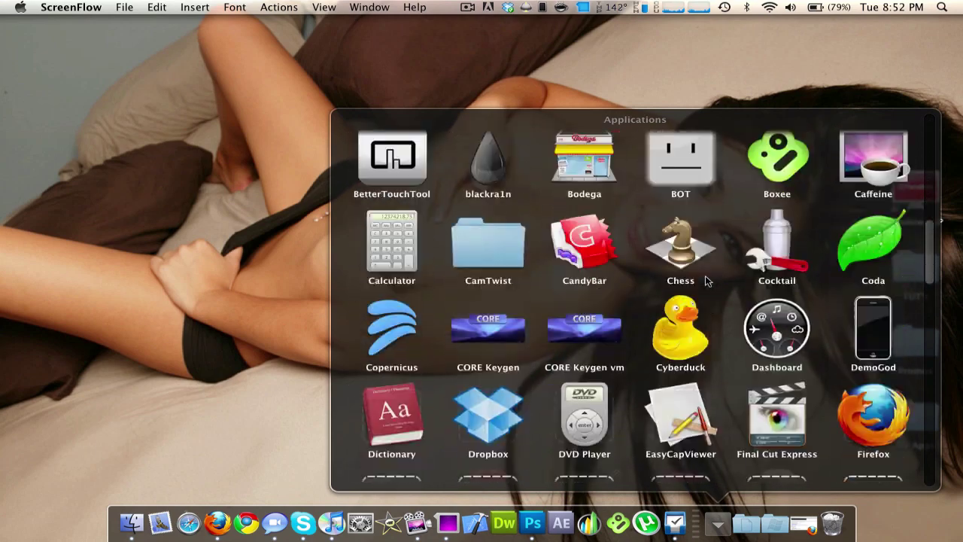
pyautogui.scroll(-12, 706, 279)
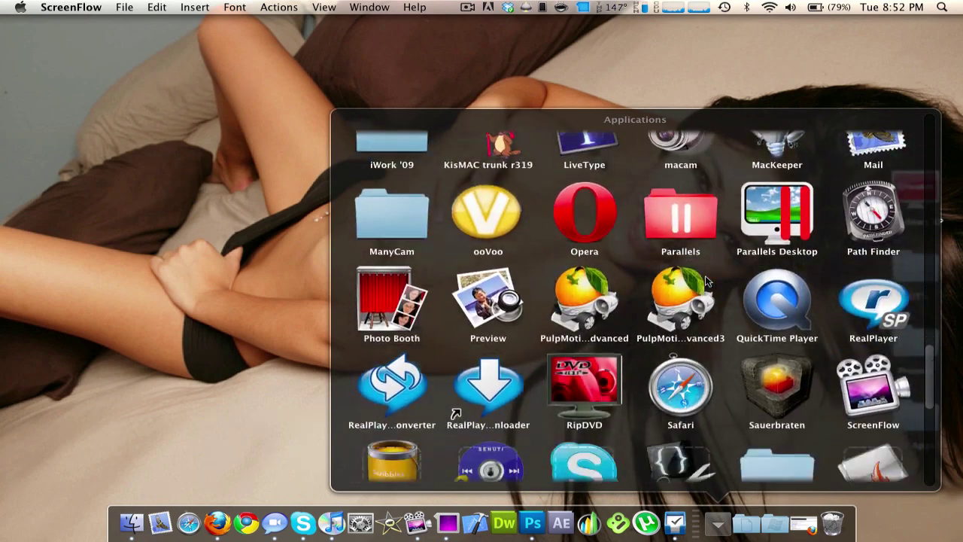
pyautogui.scroll(-2, 706, 279)
pyautogui.scroll(10, 706, 279)
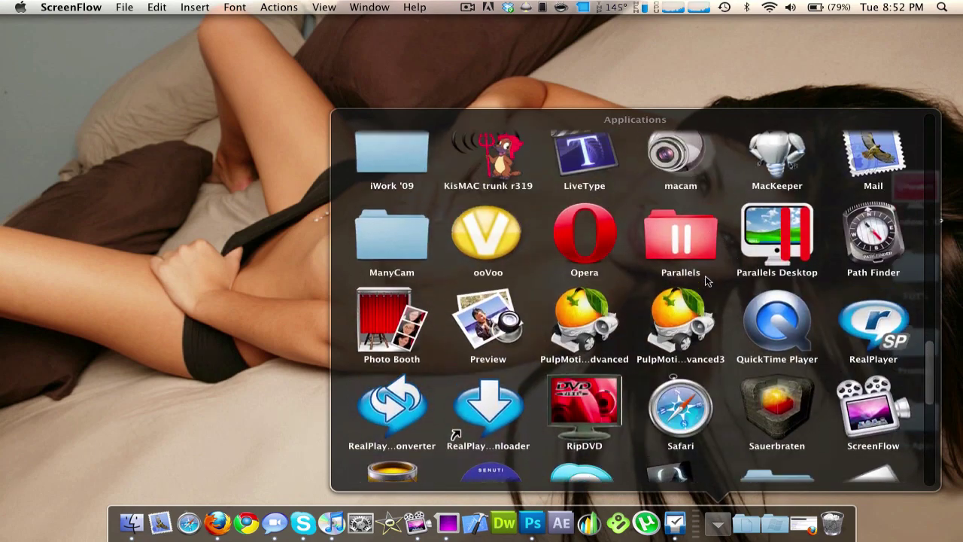
pyautogui.scroll(7, 705, 276)
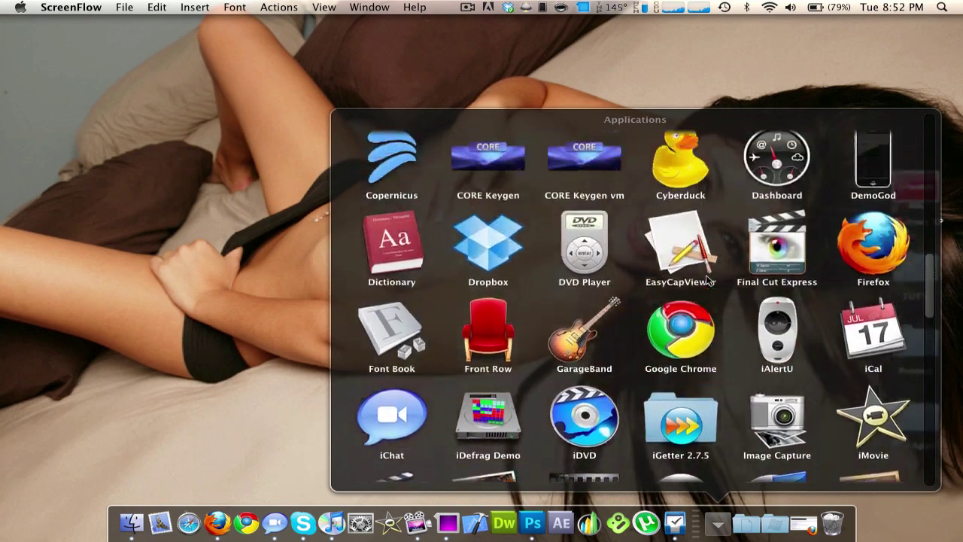
pyautogui.click(703, 276)
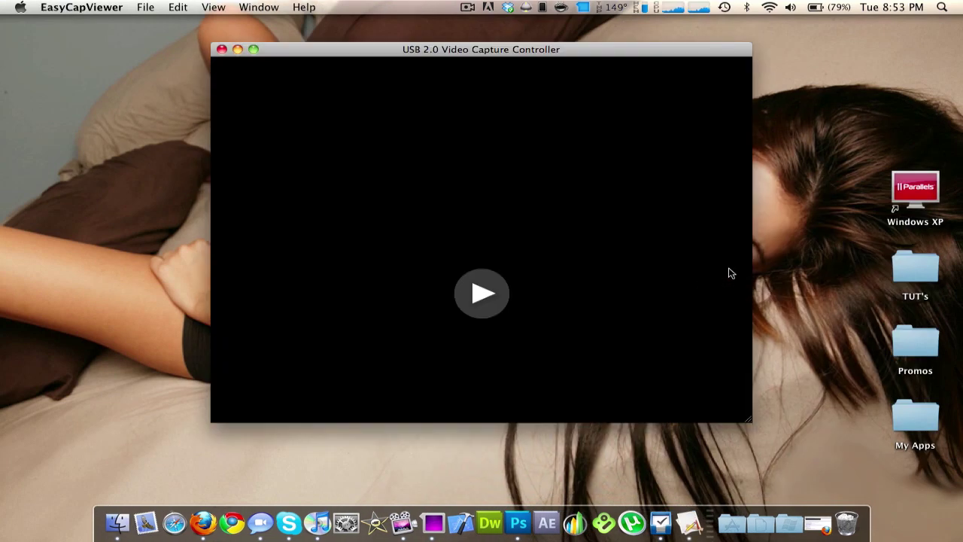
# Step: Start the live video feed in the USB 2.0 Video Capture Controller window, bringing EasyCapViewer back up if its window closes
pyautogui.click(475, 294)
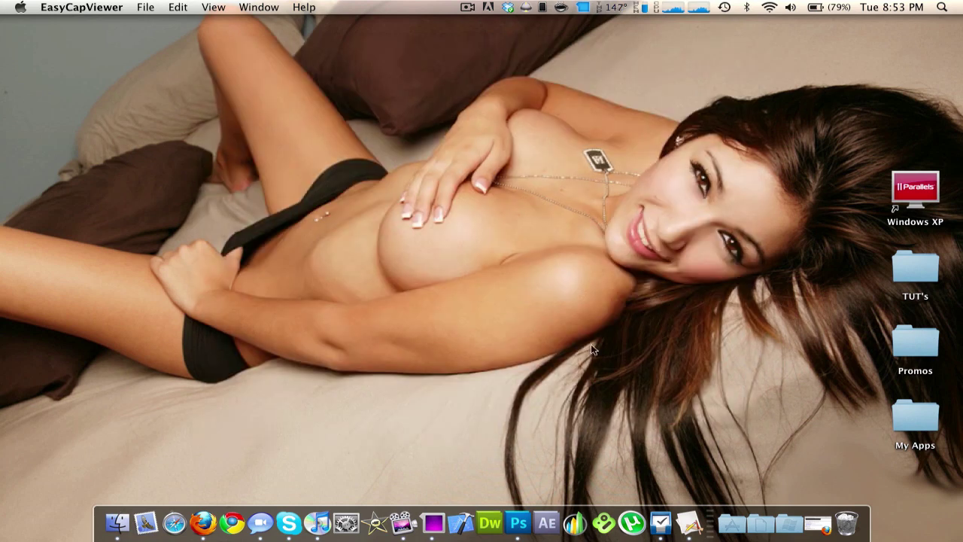
pyautogui.click(690, 523)
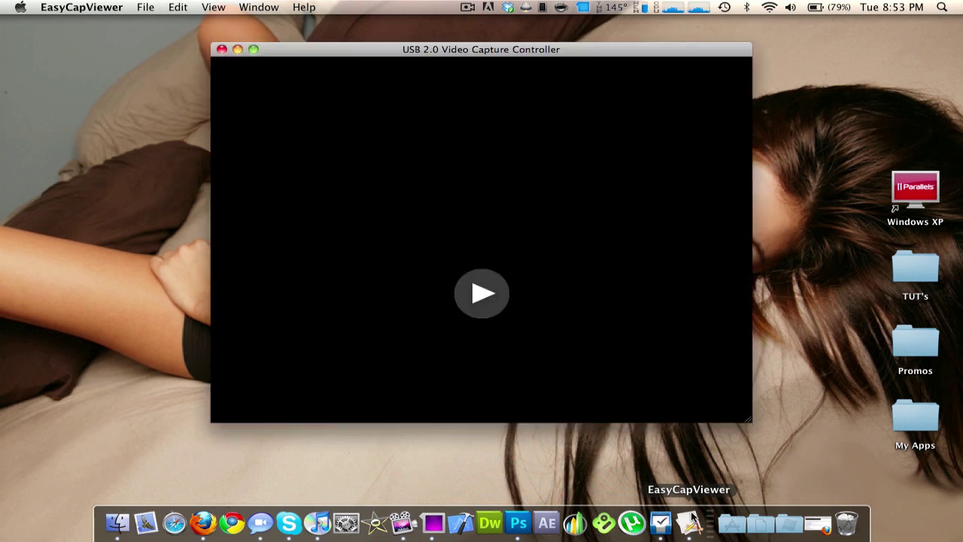
pyautogui.click(473, 292)
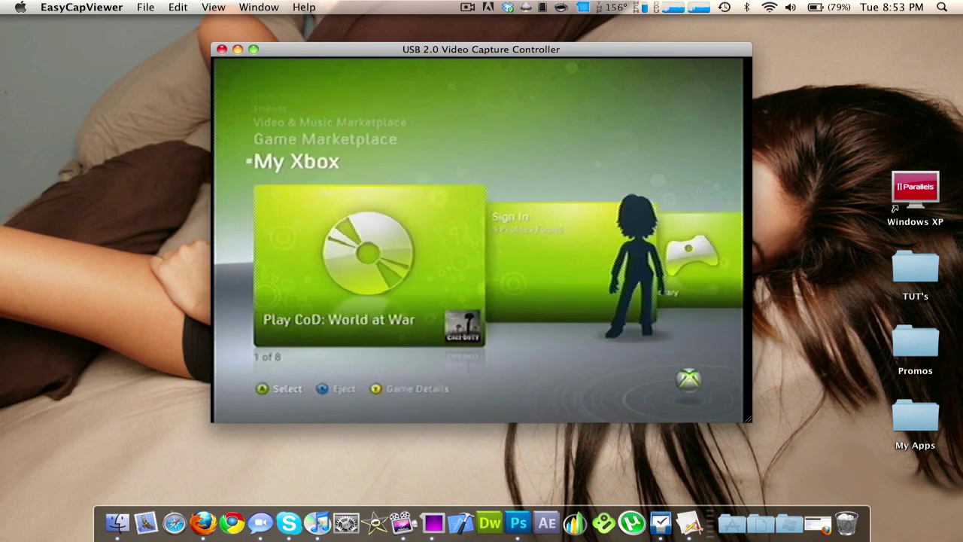
# Step: Enlarge and reposition the video capture window, and switch the feed to full screen
pyautogui.click(255, 49)
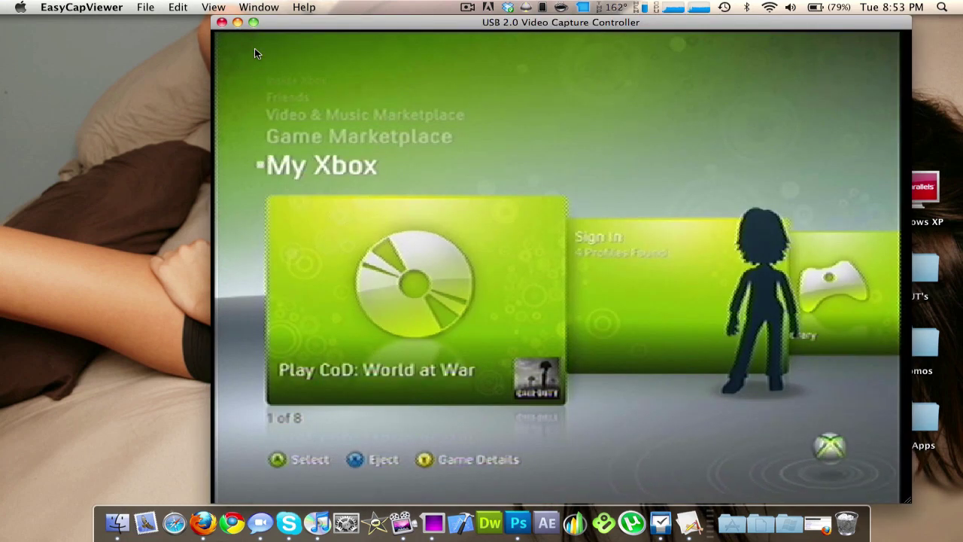
pyautogui.moveTo(305, 24); pyautogui.dragTo(253, 25)
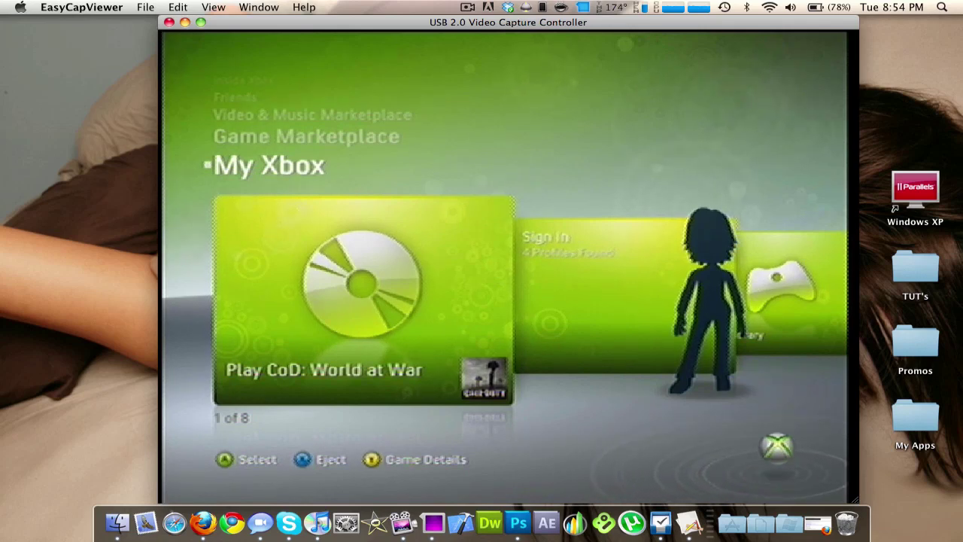
pyautogui.click(214, 7)
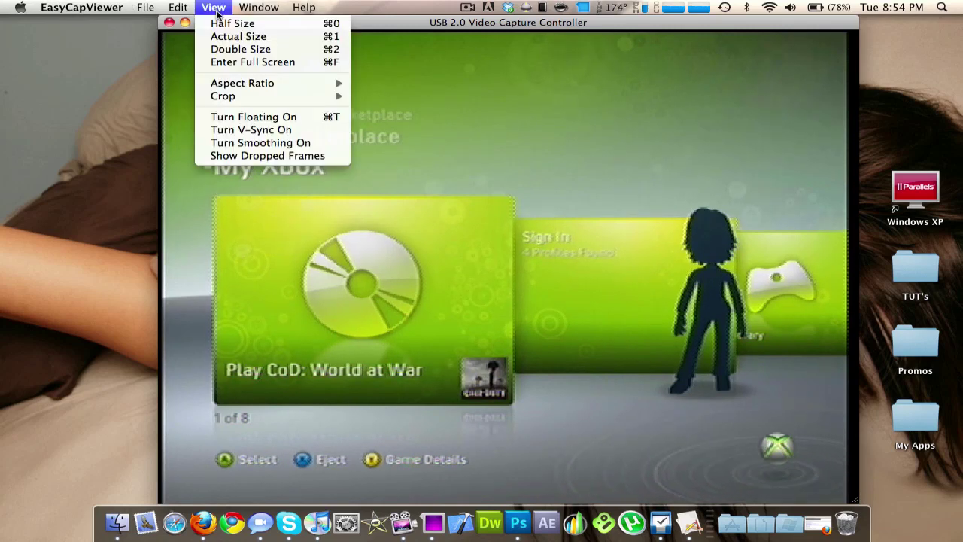
pyautogui.click(230, 62)
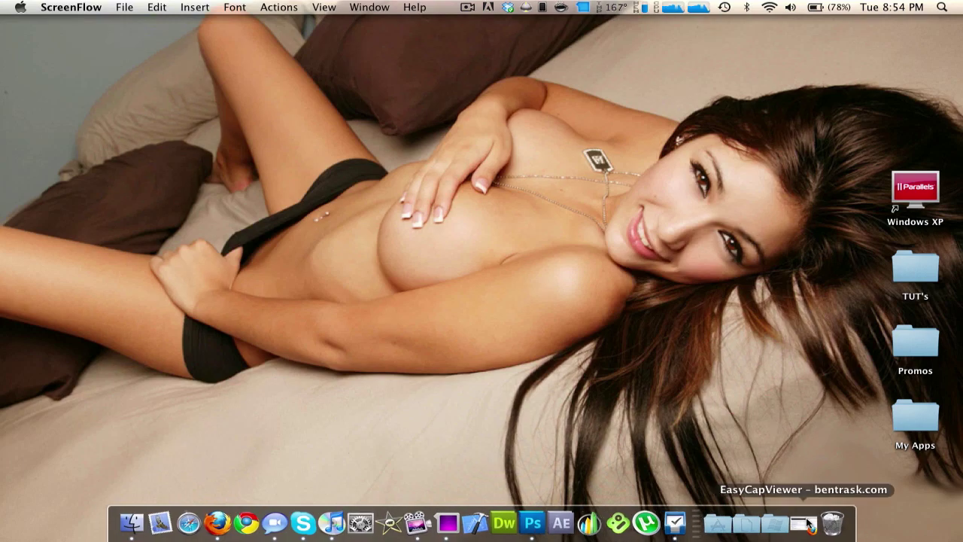
pyautogui.click(717, 536)
pyautogui.scroll(-3, 752, 316)
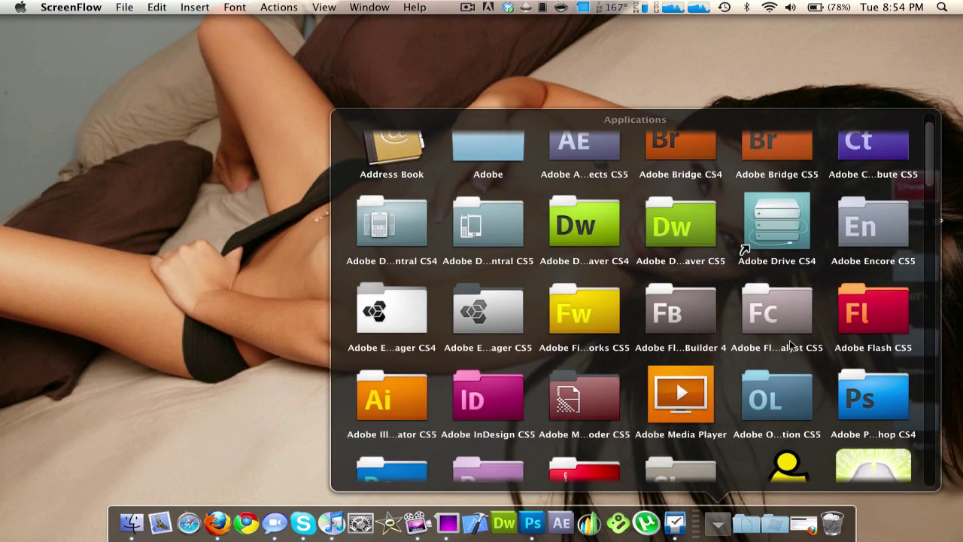
pyautogui.scroll(-5, 790, 345)
pyautogui.press('F12')
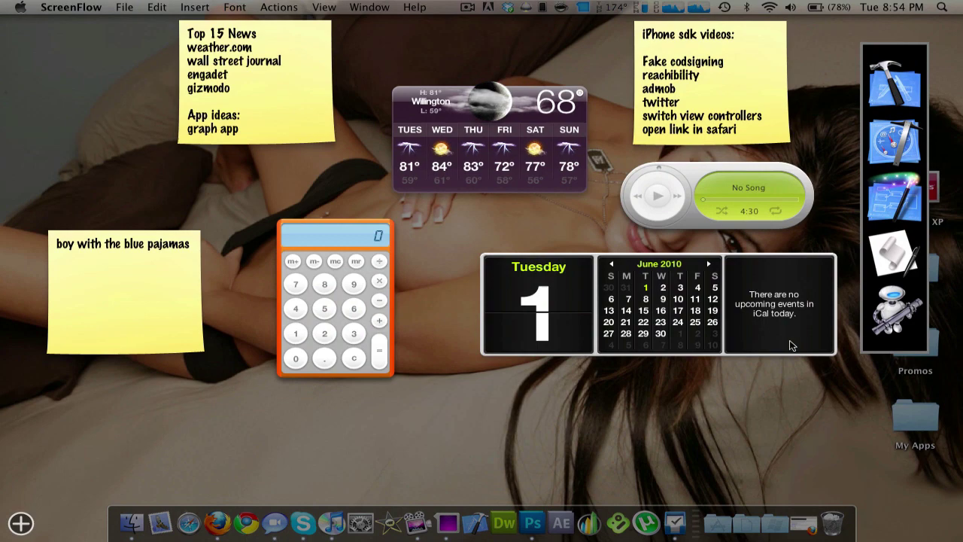
pyautogui.press('F12')
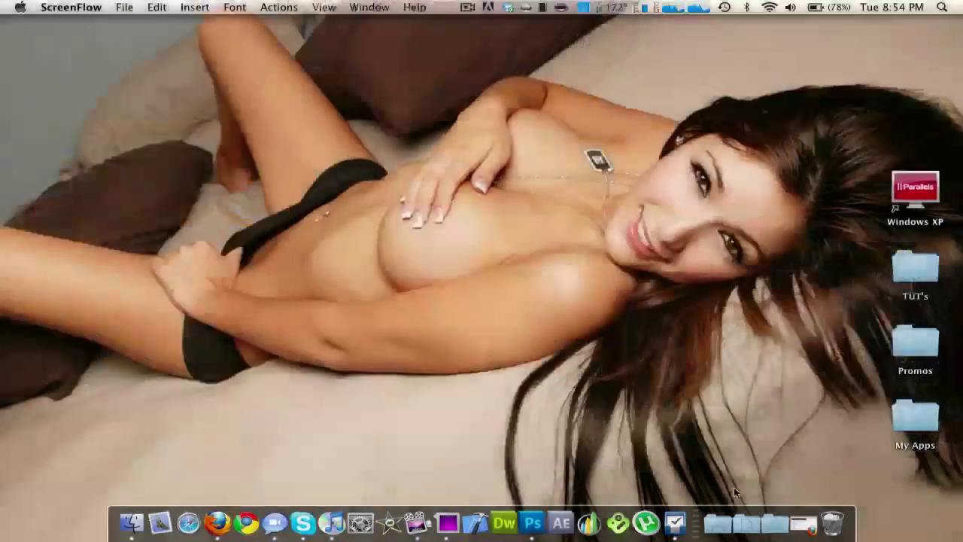
# Step: Relaunch EasyCapViewer from the Applications folder and start its video feed
pyautogui.click(718, 527)
pyautogui.scroll(-10, 786, 282)
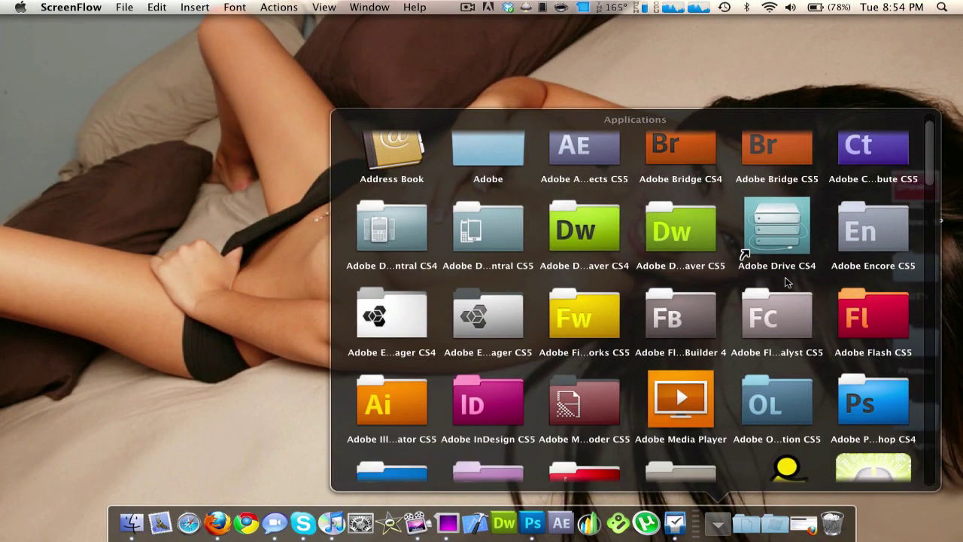
pyautogui.scroll(-3, 786, 281)
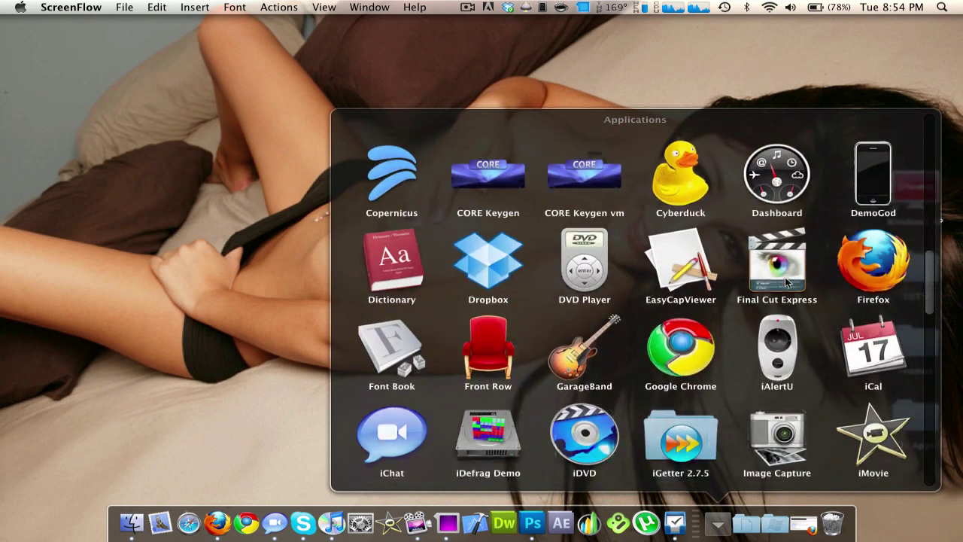
pyautogui.click(675, 257)
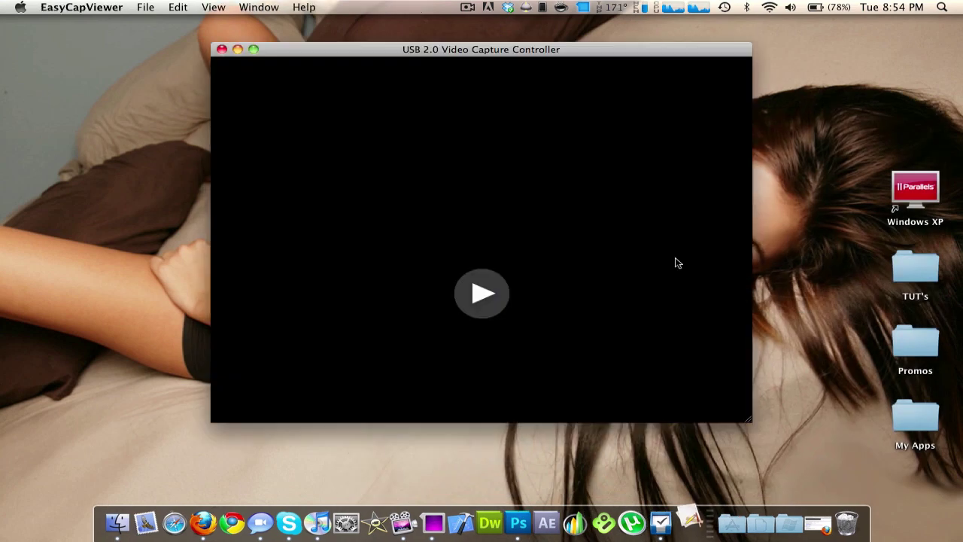
pyautogui.click(499, 302)
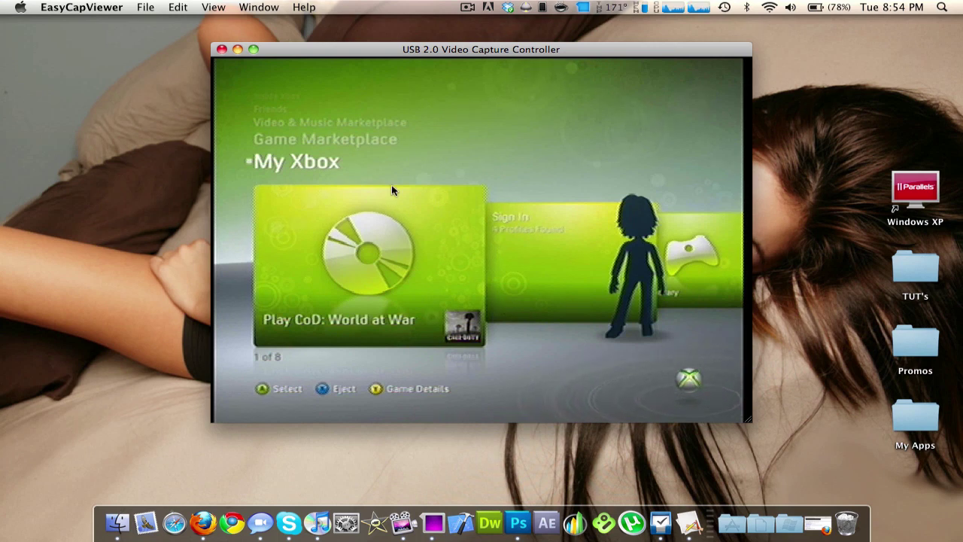
# Step: Open the Configure Device settings for the capture device
pyautogui.click(145, 7)
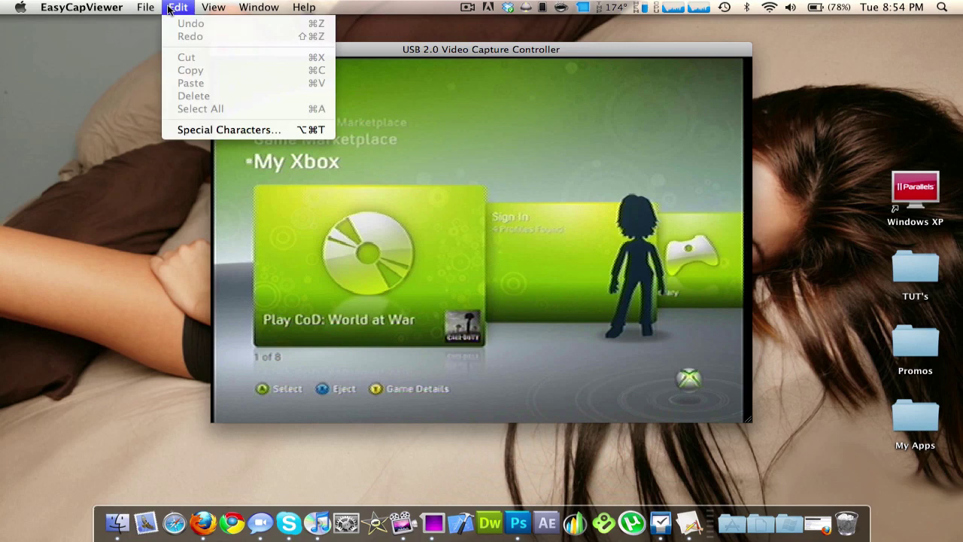
pyautogui.moveTo(208, 7)
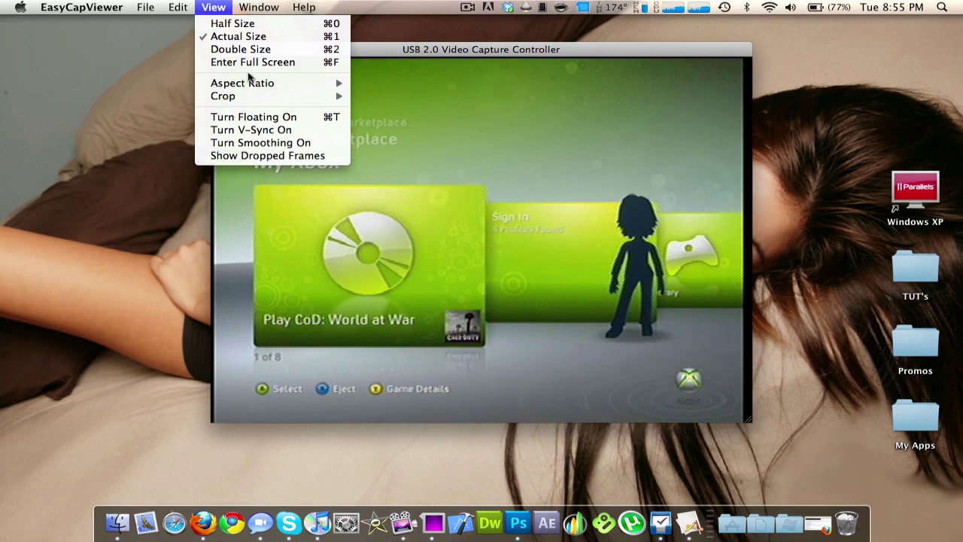
pyautogui.moveTo(96, 8)
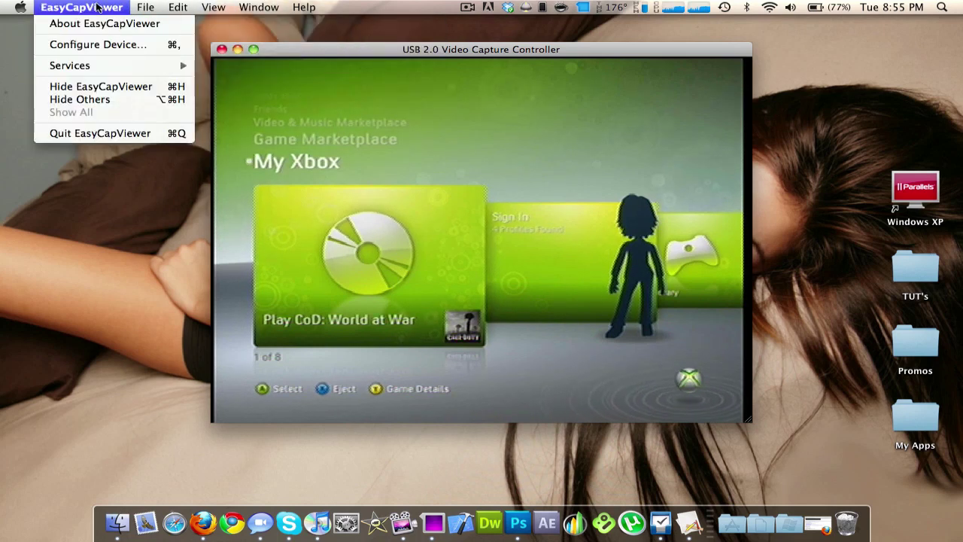
pyautogui.click(102, 44)
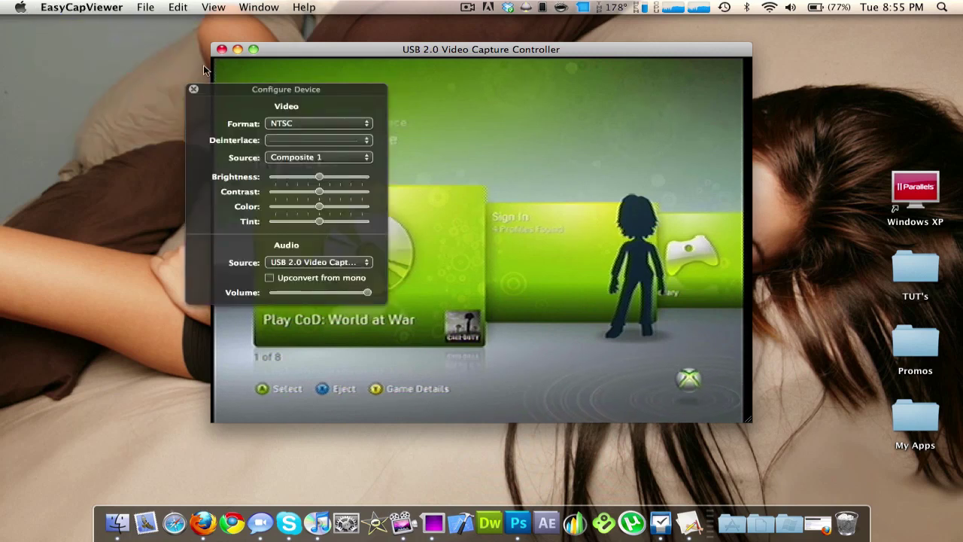
# Step: Check the choices offered for the video source, audio source and deinterlacing in the device settings
pyautogui.click(299, 158)
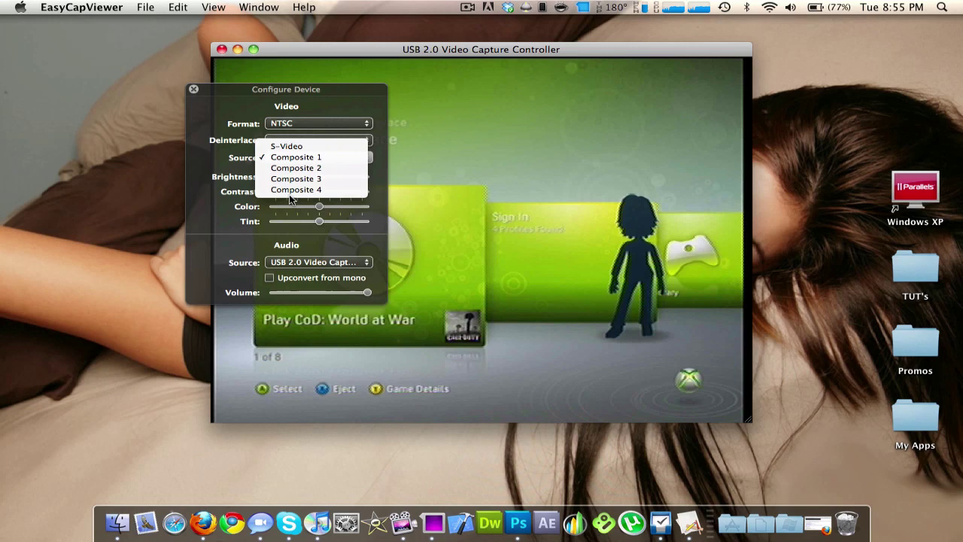
pyautogui.click(232, 261)
pyautogui.click(319, 262)
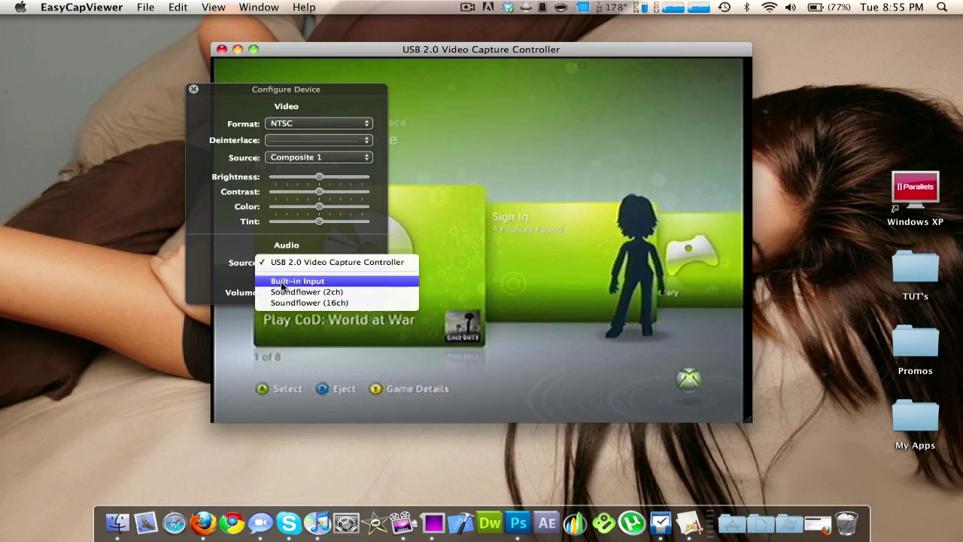
pyautogui.click(229, 247)
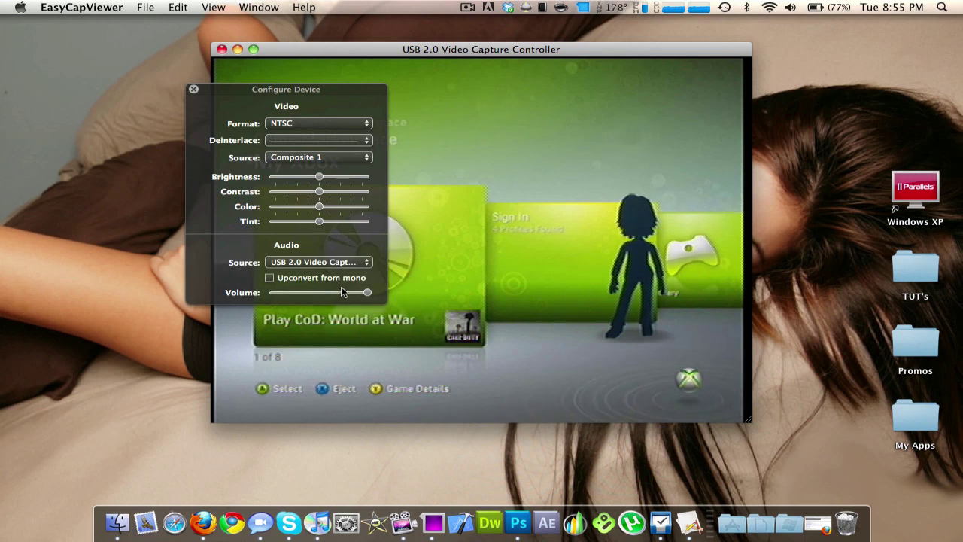
pyautogui.click(308, 144)
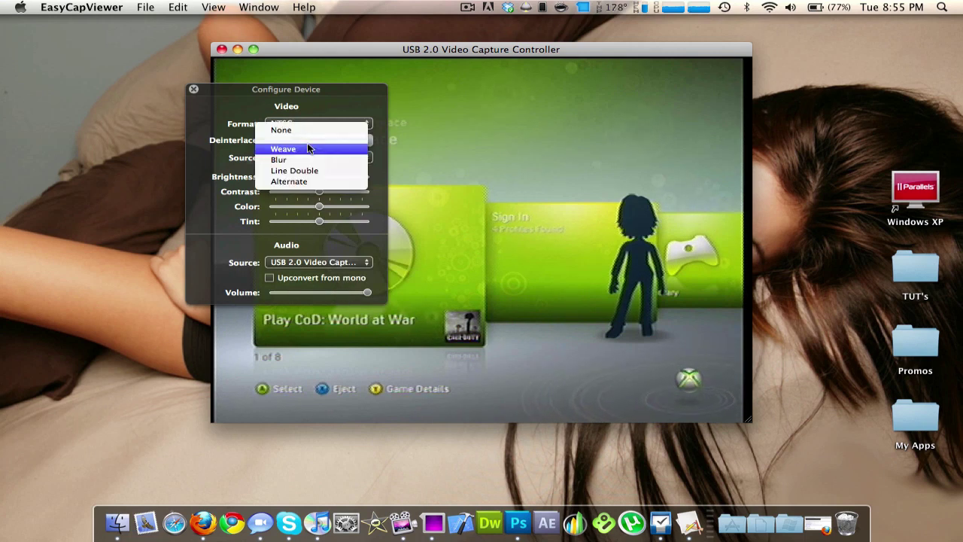
pyautogui.click(293, 139)
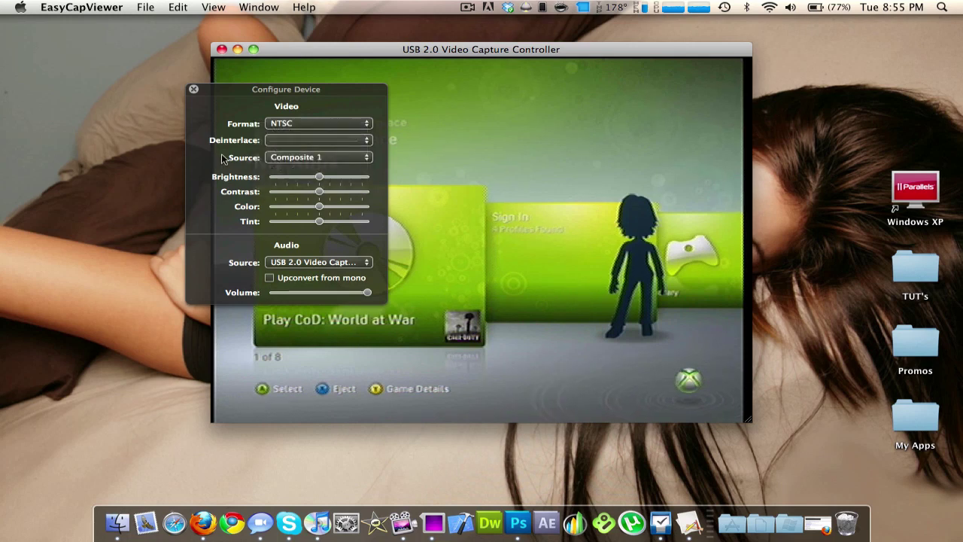
# Step: Check the video formats offered for the capture device, and close the Configure Device settings
pyautogui.click(294, 125)
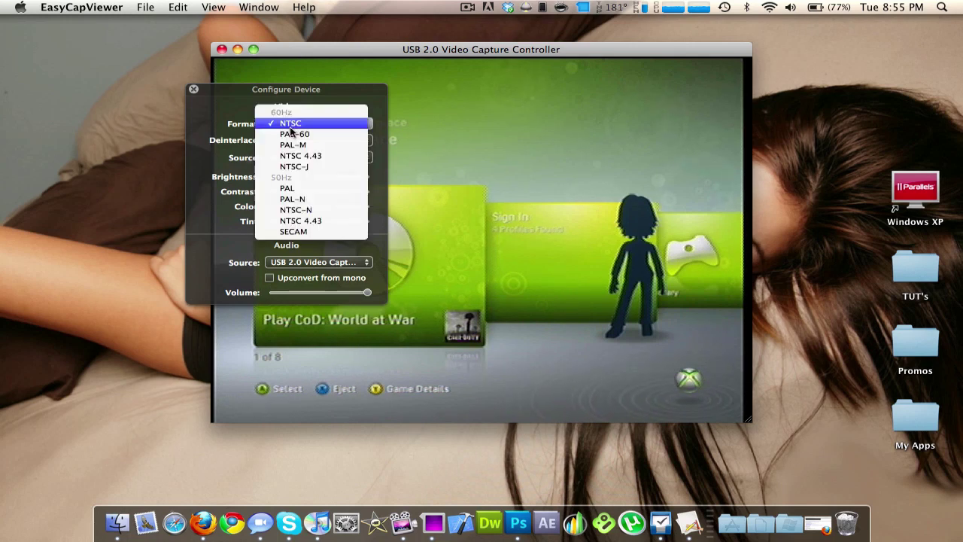
pyautogui.click(208, 139)
pyautogui.click(194, 89)
# Step: Clone the viewer to show the Xbox feed in a second capture window
pyautogui.click(87, 9)
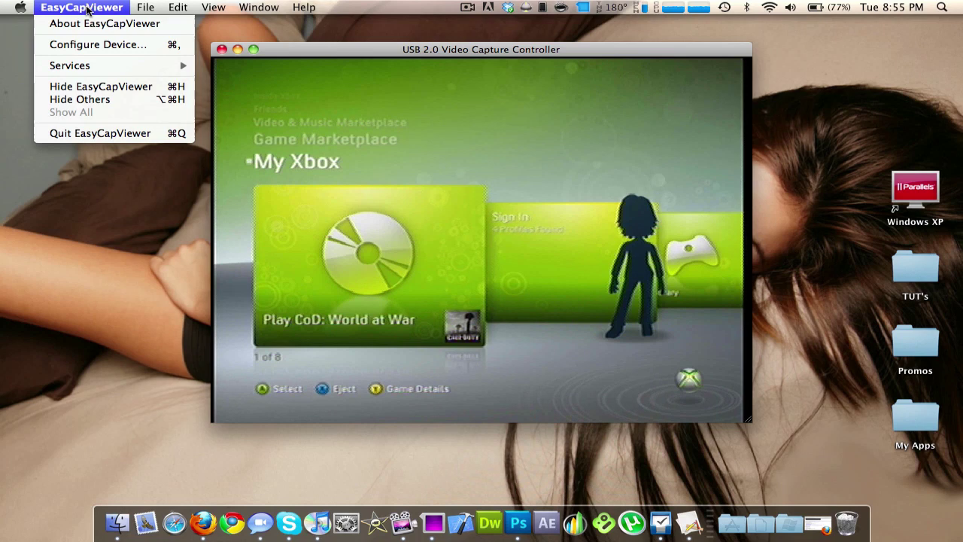
pyautogui.moveTo(151, 6)
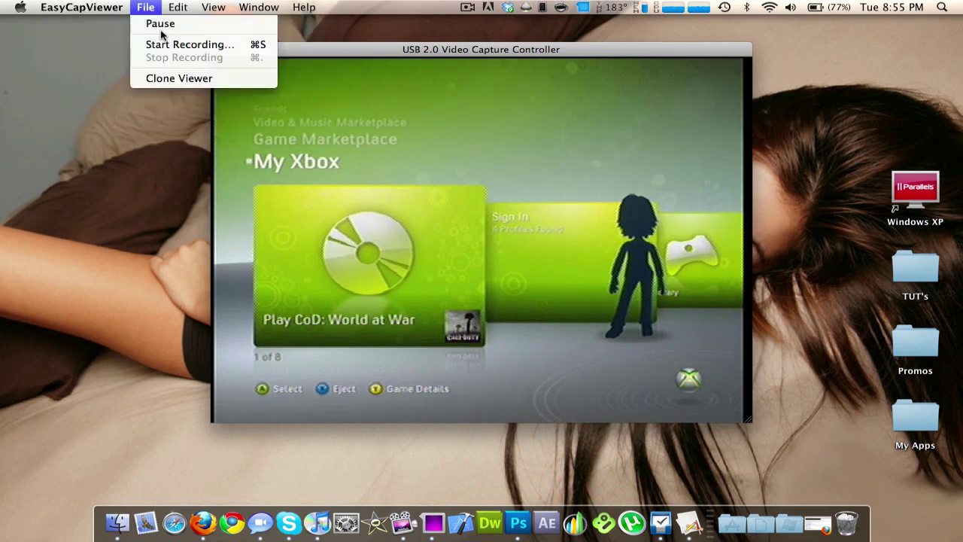
pyautogui.click(205, 78)
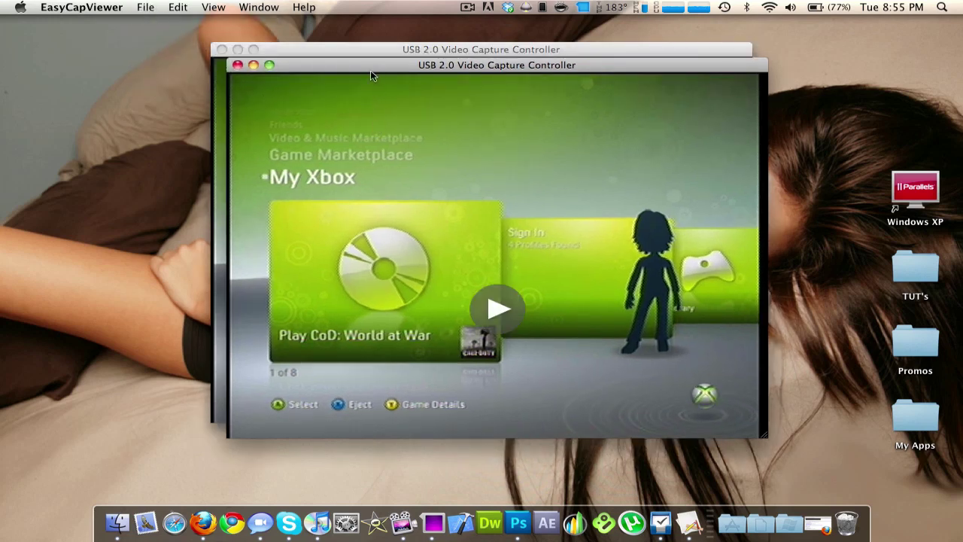
# Step: Move the cloned viewer window around the desktop beside the original, and close it
pyautogui.moveTo(370, 75); pyautogui.dragTo(475, 174)
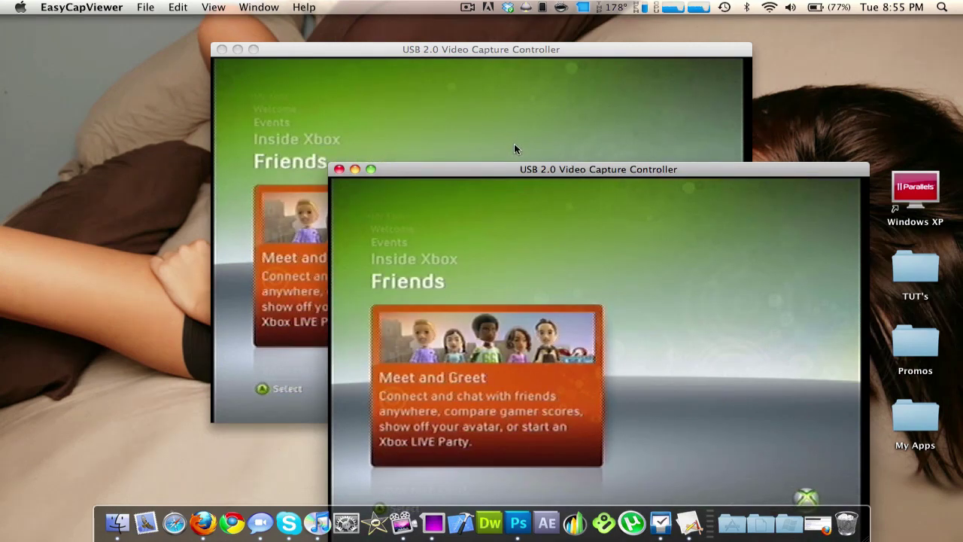
pyautogui.moveTo(552, 174); pyautogui.dragTo(688, 90)
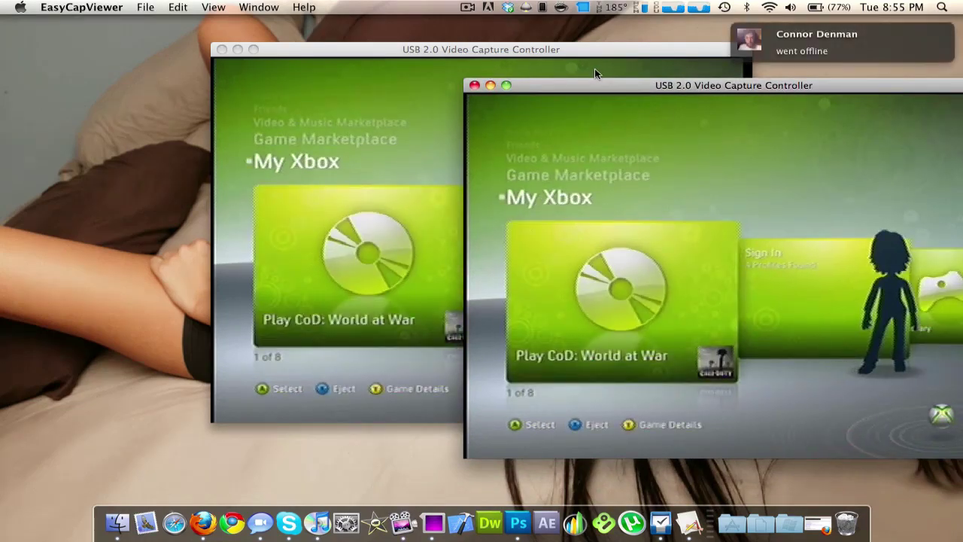
pyautogui.moveTo(622, 86); pyautogui.dragTo(324, 120)
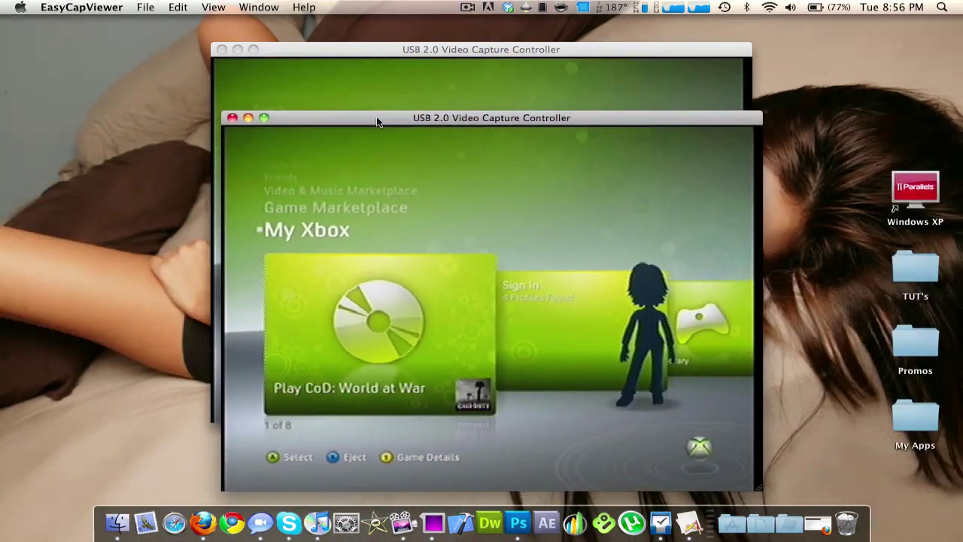
pyautogui.click(232, 119)
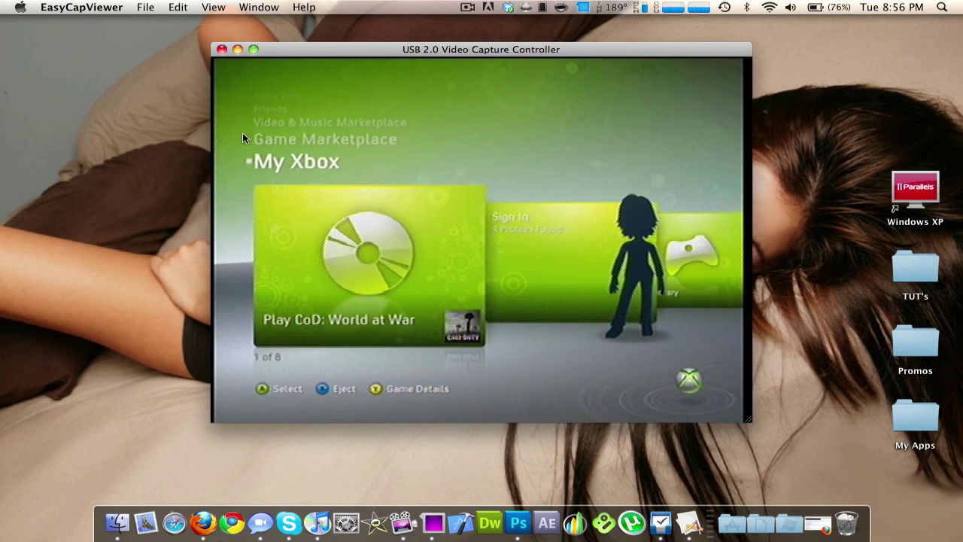
# Step: Pause the capture feed, and switch to ScreenFlow's recording controls to stop the screen recording
pyautogui.click(468, 7)
pyautogui.press('Escape')
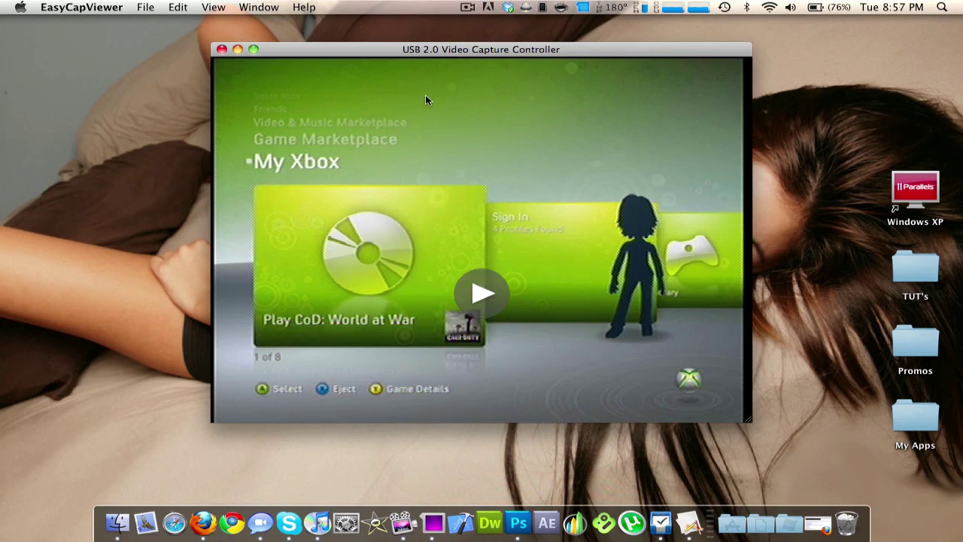
pyautogui.click(403, 522)
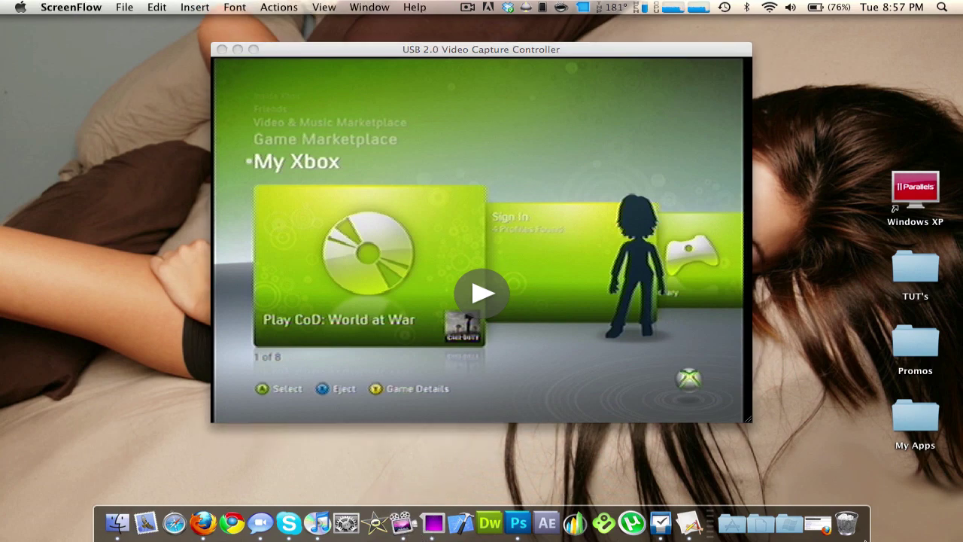
pyautogui.moveTo(864, 539)
pyautogui.click(892, 485)
pyautogui.click(467, 7)
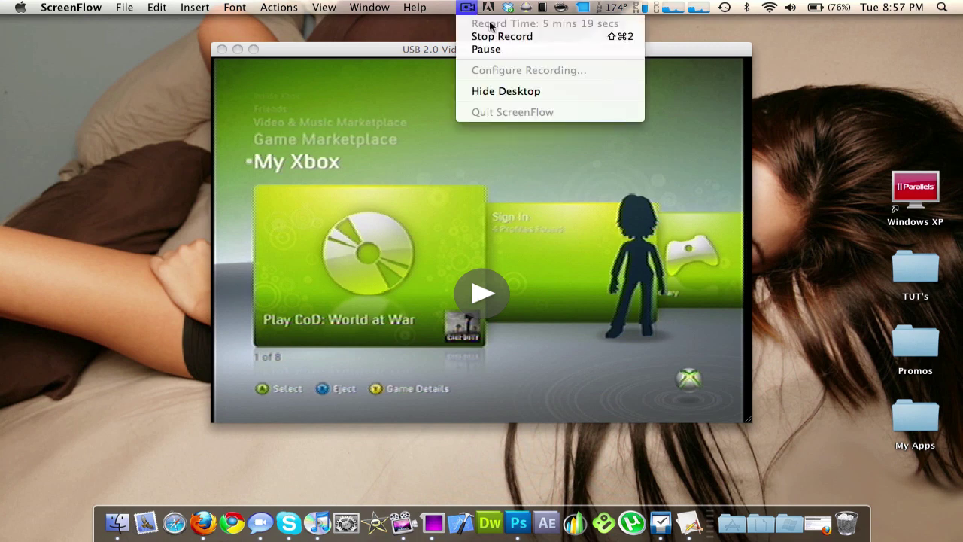